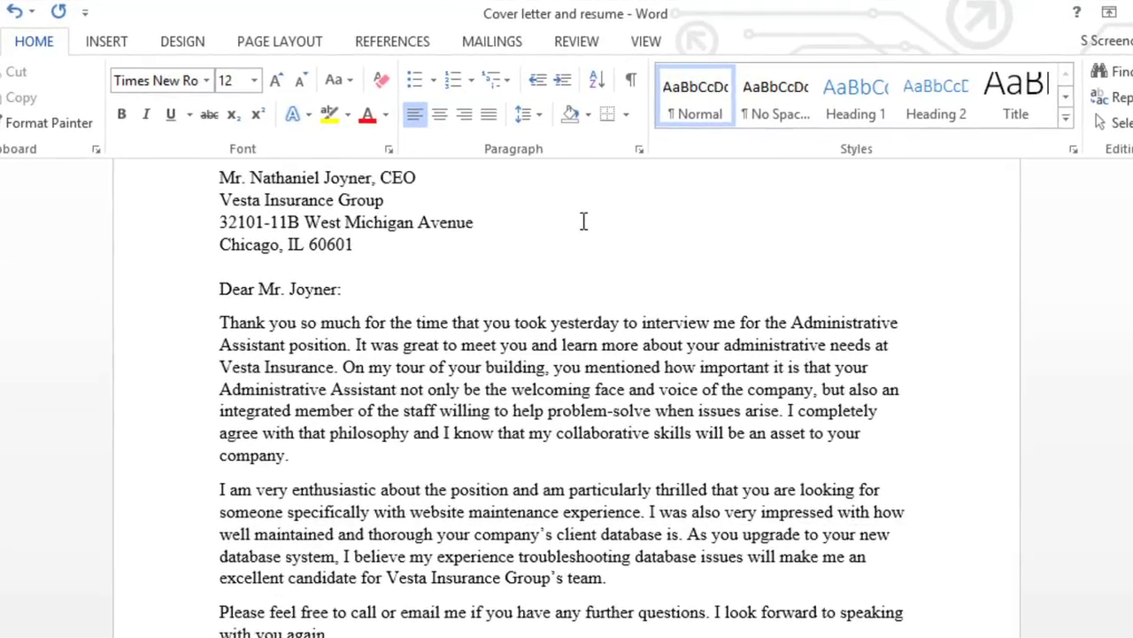
Step: Turn on the ruler above the cover letter from the View options
{"action": "left_click", "coordinate": [632, 41]}
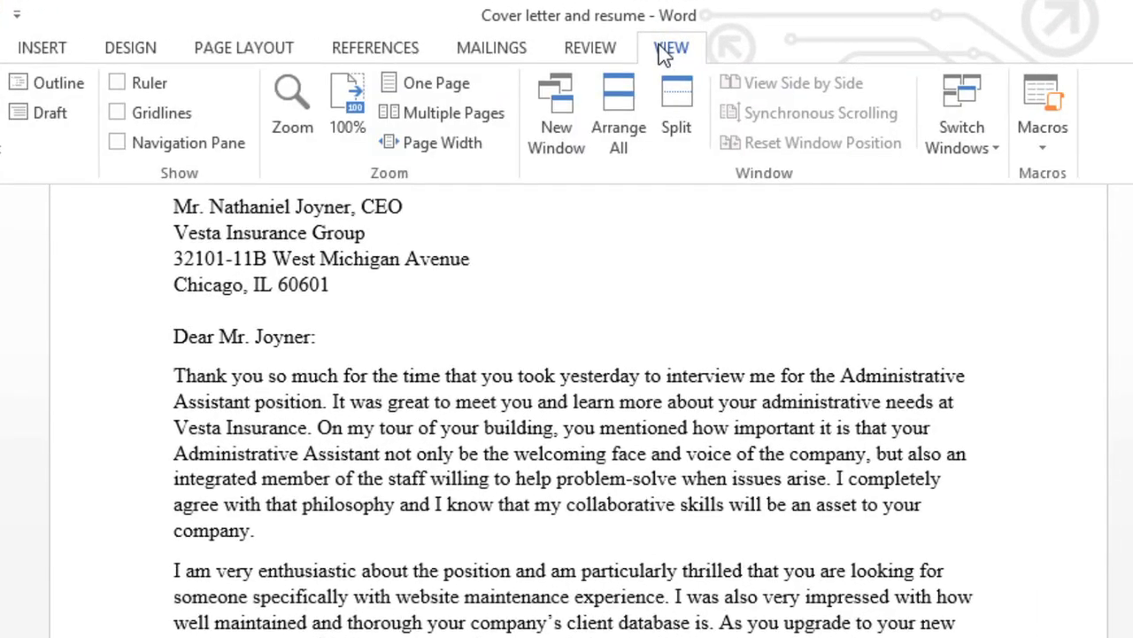
{"action": "left_click", "coordinate": [117, 83]}
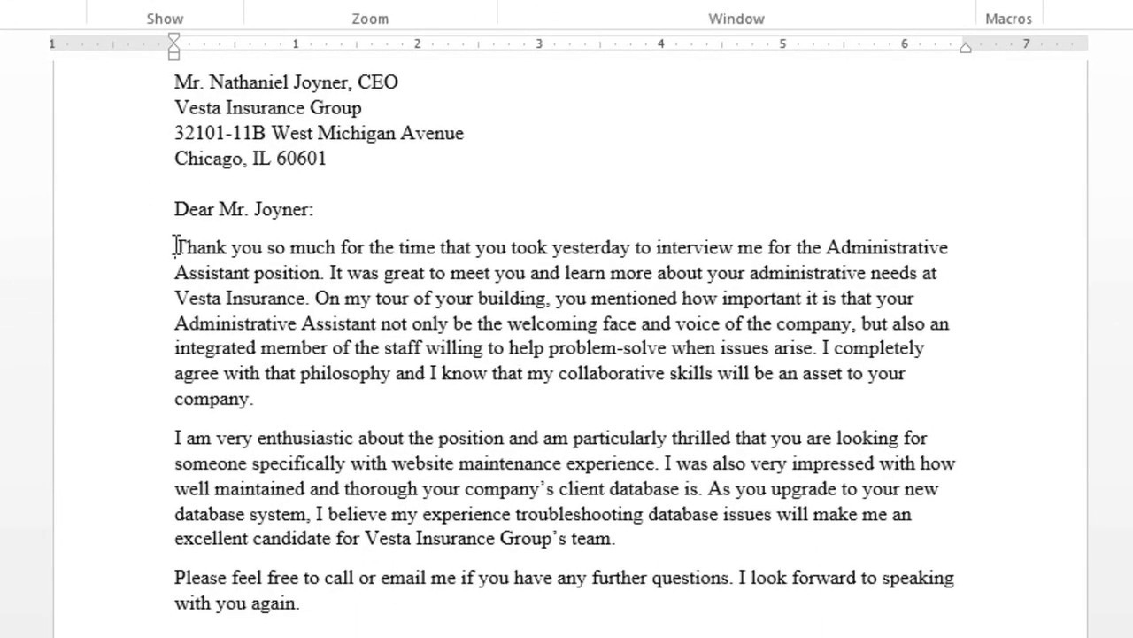
Step: Indent the first line of the 'Thank you' paragraph with a tab, then select the three body paragraphs
{"action": "left_click", "coordinate": [175, 247]}
{"action": "key", "text": "Tab"}
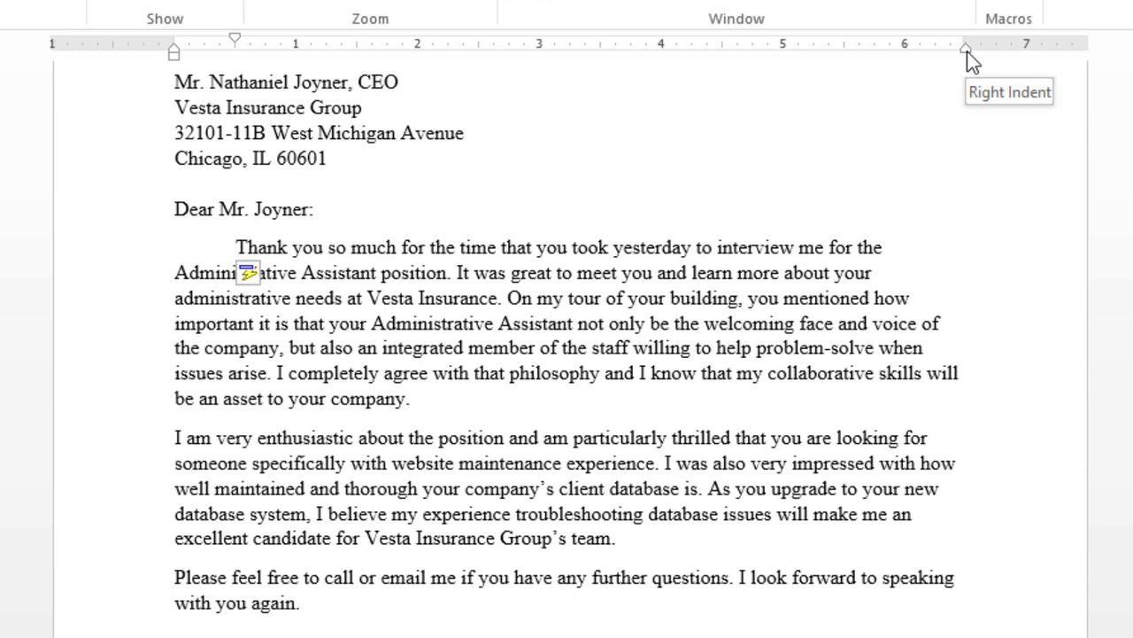
{"action": "mouse_move", "coordinate": [236, 247]}
{"action": "left_mouse_down"}
{"action": "mouse_move", "coordinate": [347, 412]}
{"action": "mouse_move", "coordinate": [375, 604]}
{"action": "left_mouse_up"}
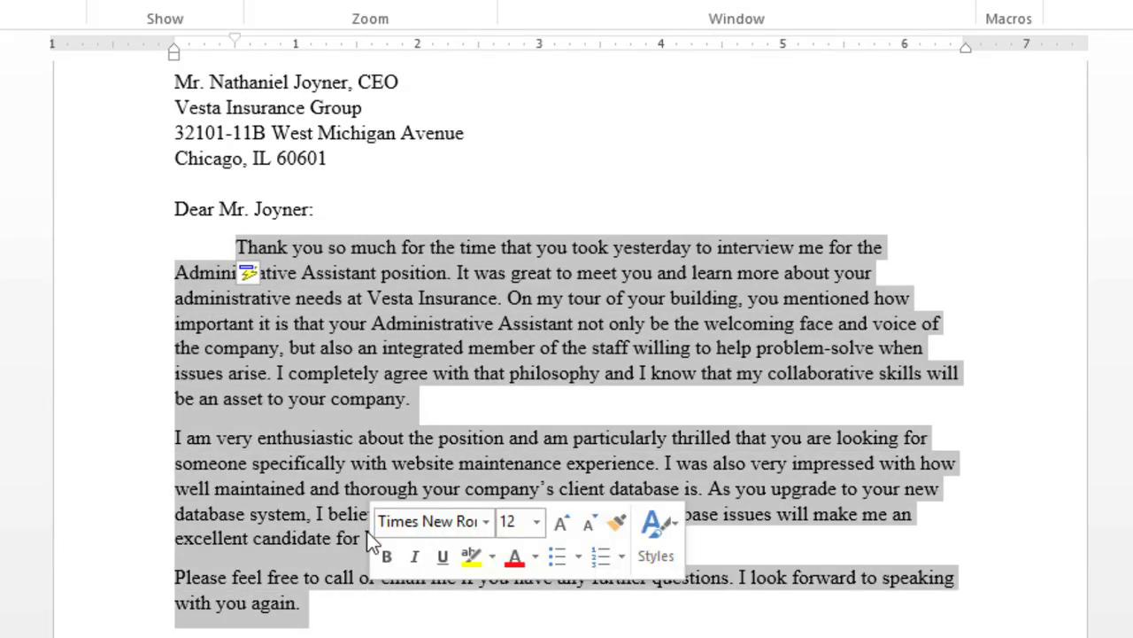
Step: Give the three body paragraphs a short first-line indent with the ruler markers, then scroll to the resume
{"action": "left_click_drag", "start_coordinate": [234, 39], "coordinate": [264, 41]}
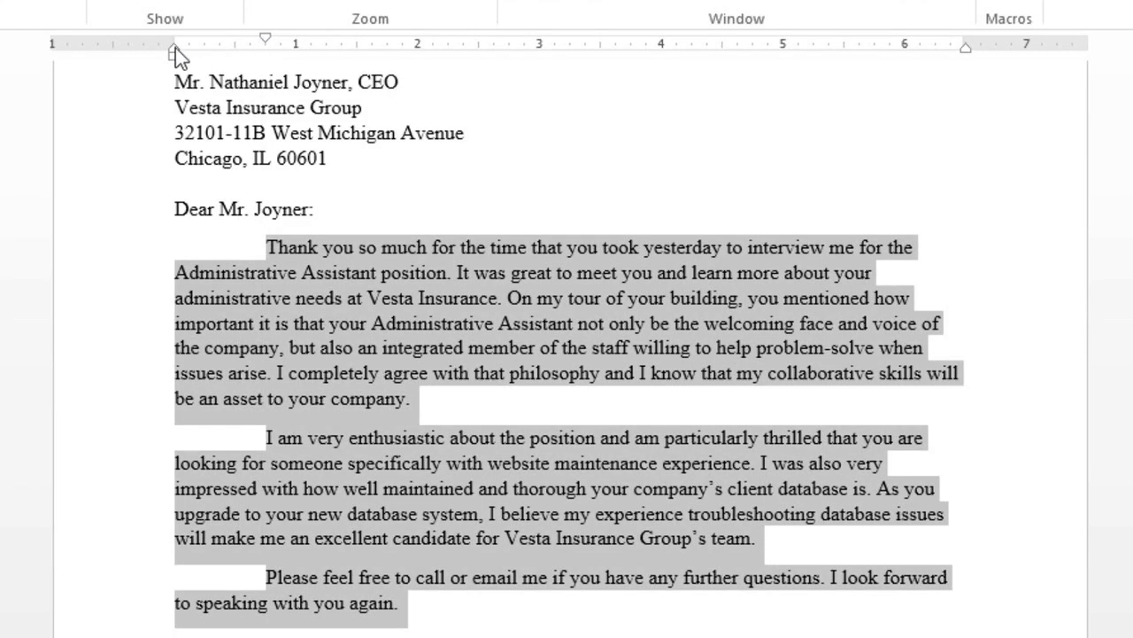
{"action": "mouse_move", "coordinate": [174, 52]}
{"action": "left_mouse_down"}
{"action": "mouse_move", "coordinate": [304, 53]}
{"action": "mouse_move", "coordinate": [214, 56]}
{"action": "left_mouse_up"}
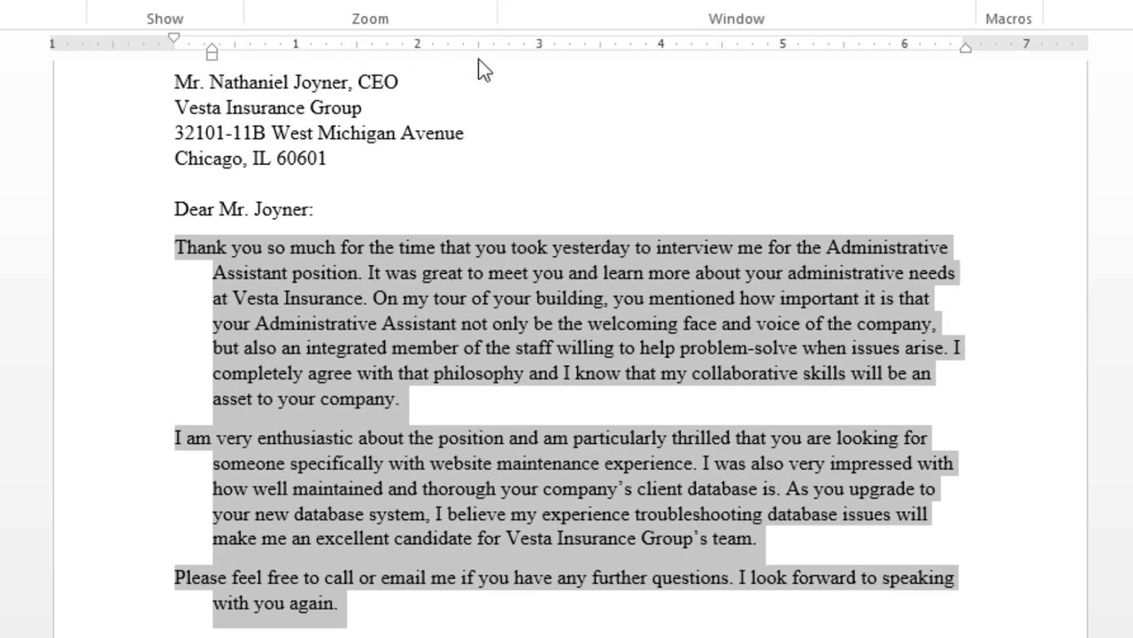
{"action": "mouse_move", "coordinate": [966, 51]}
{"action": "left_mouse_down"}
{"action": "mouse_move", "coordinate": [787, 50]}
{"action": "mouse_move", "coordinate": [960, 51]}
{"action": "left_mouse_up"}
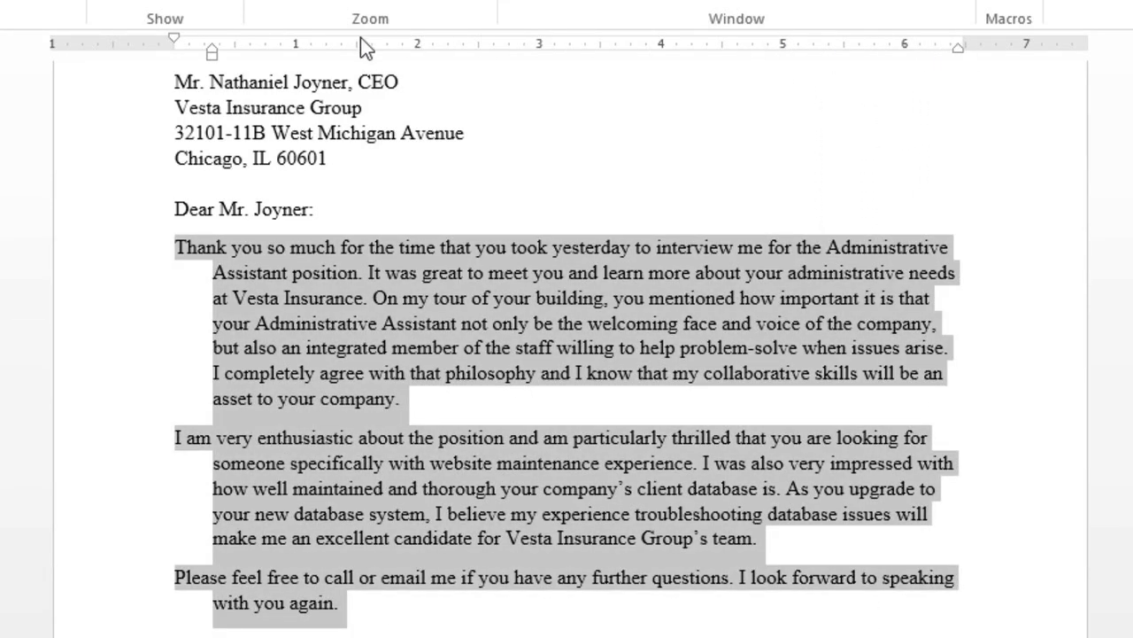
{"action": "mouse_move", "coordinate": [213, 45]}
{"action": "left_mouse_down"}
{"action": "mouse_move", "coordinate": [176, 50]}
{"action": "mouse_move", "coordinate": [202, 40]}
{"action": "left_mouse_up"}
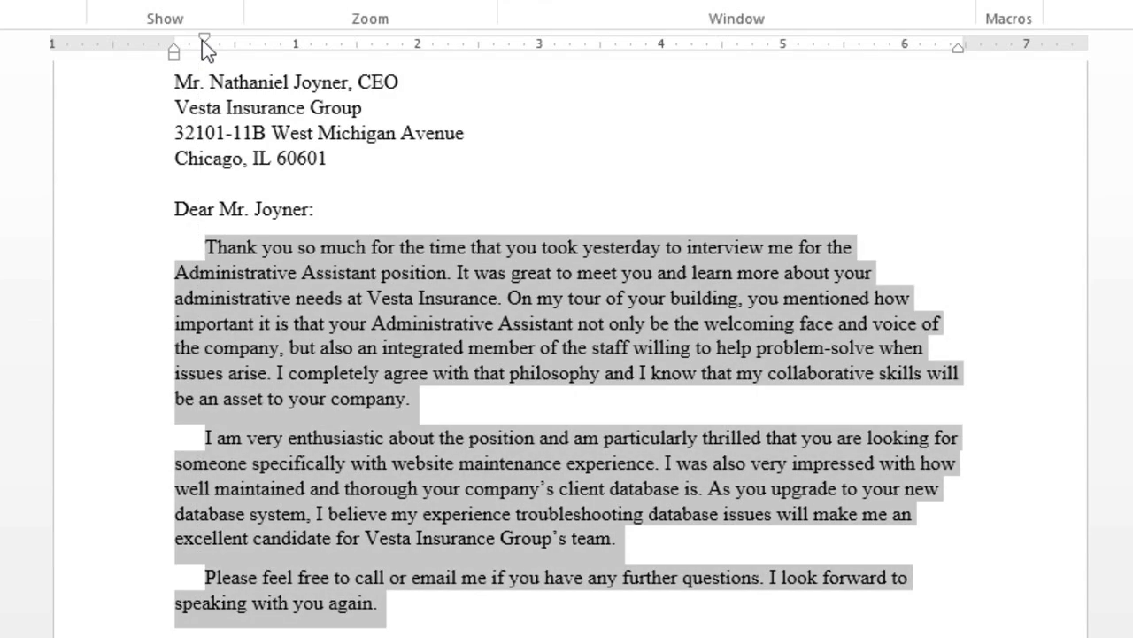
{"action": "left_click", "coordinate": [417, 207]}
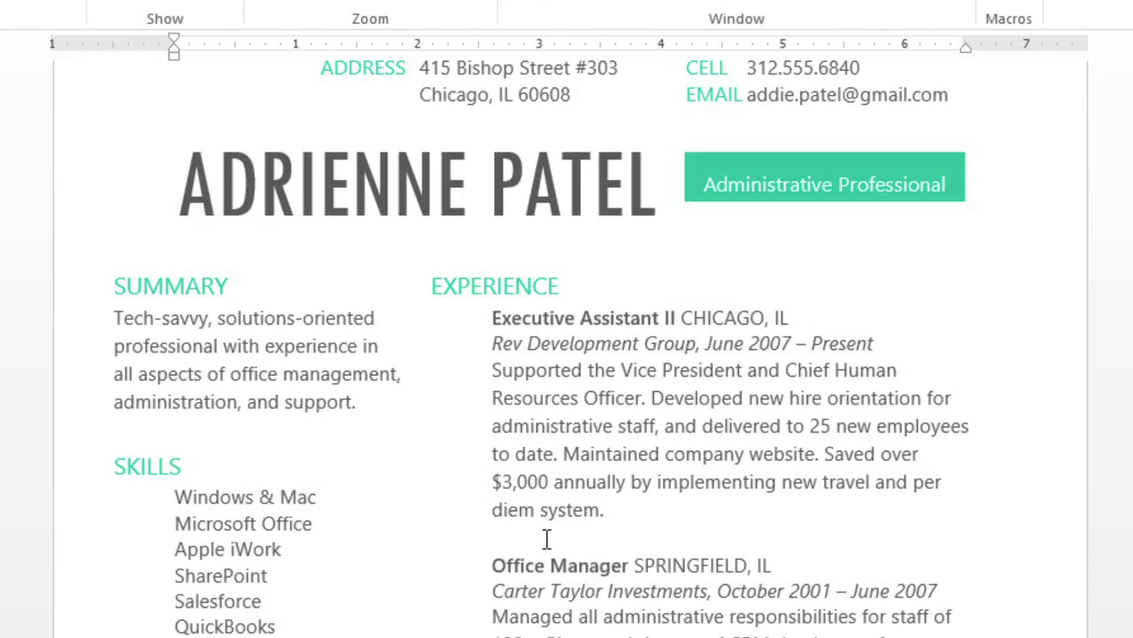
{"action": "scroll", "coordinate": [546, 538], "scroll_direction": "down", "scroll_amount": 8}
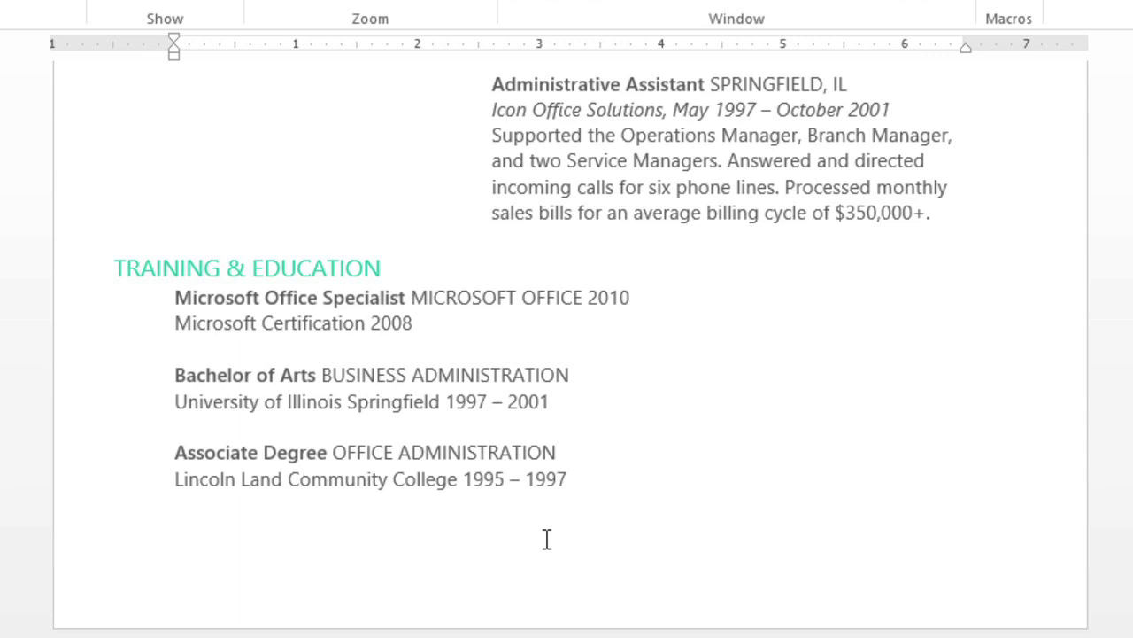
Step: Push the dates 2008, 1997 – 2001 and 1995 – 1997 right with tab characters
{"action": "left_click", "coordinate": [368, 324]}
{"action": "key", "text": "Tab"}
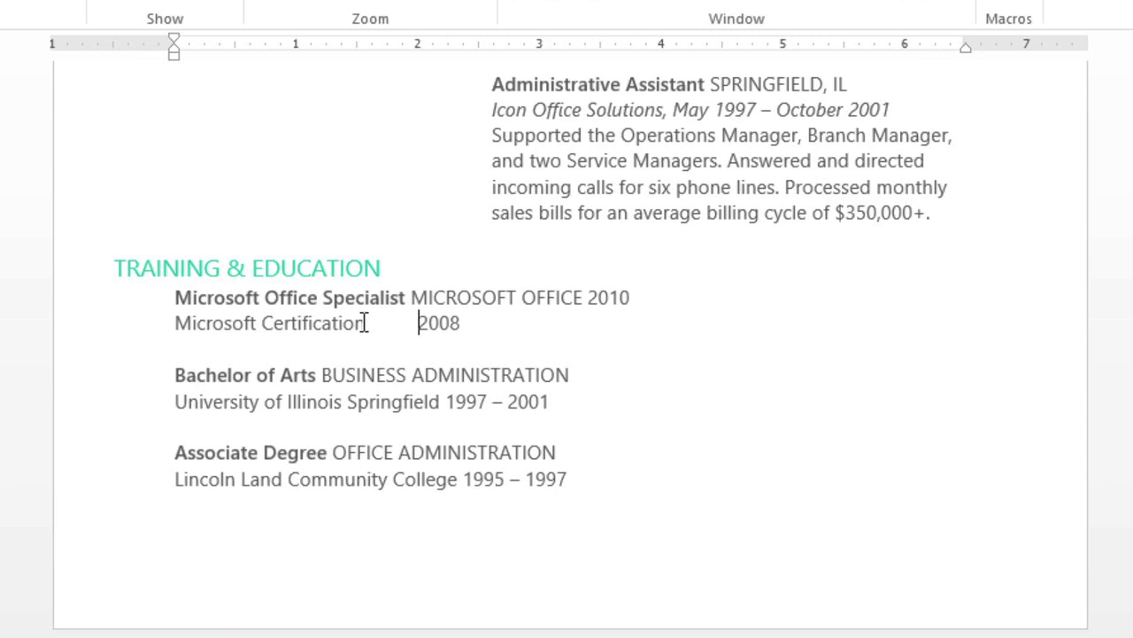
{"action": "key", "text": "Tab"}
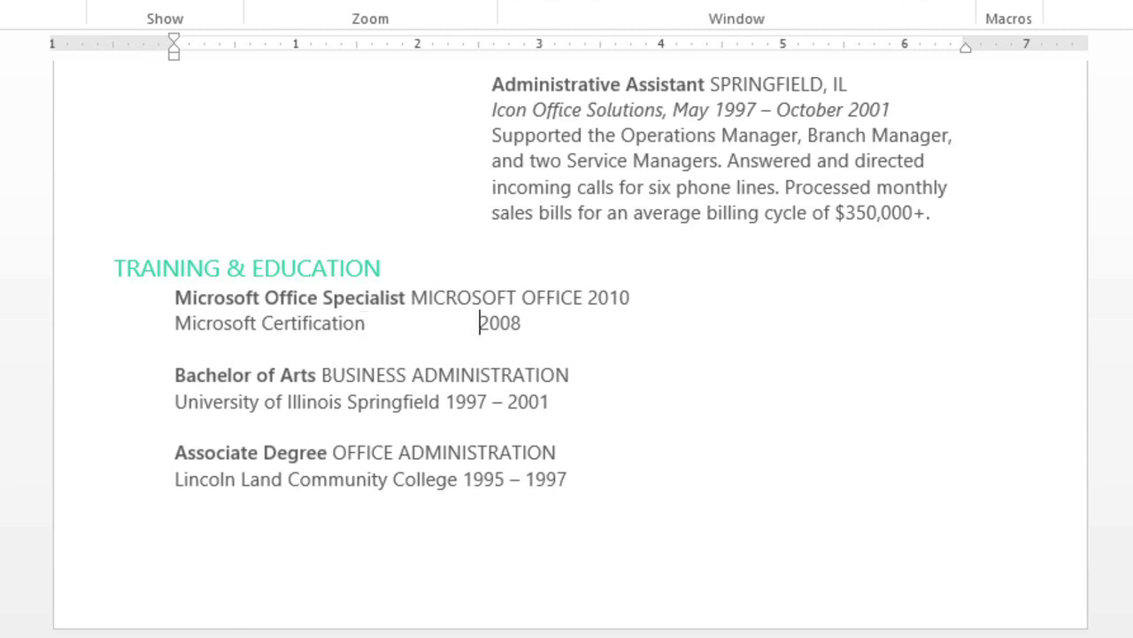
{"action": "left_click", "coordinate": [447, 400]}
{"action": "key", "text": "Tab"}
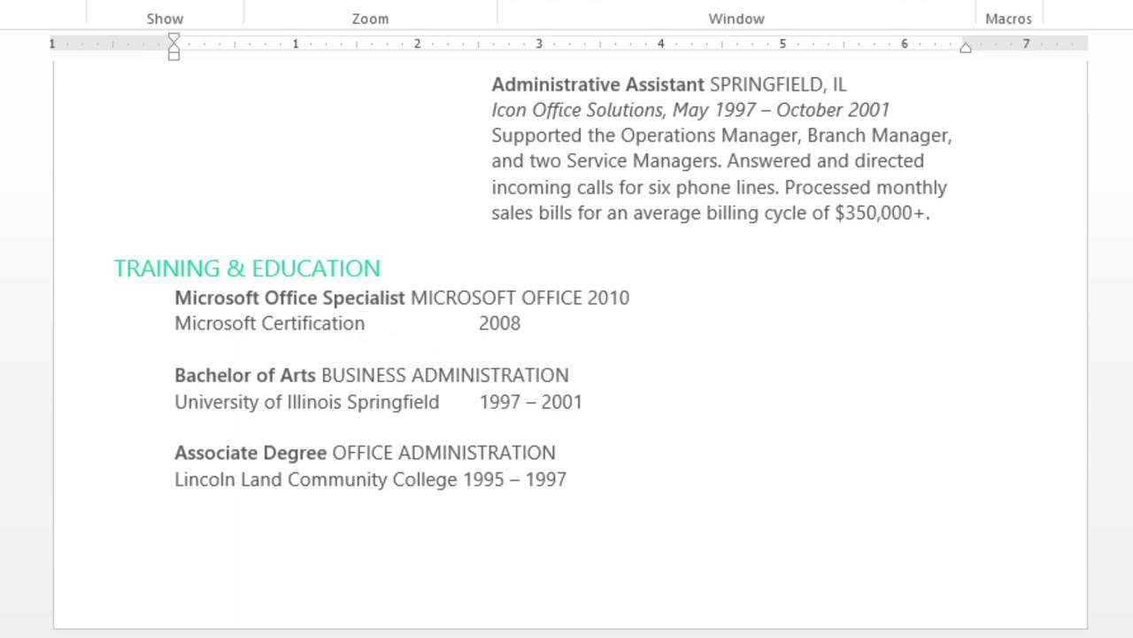
{"action": "left_click", "coordinate": [464, 483]}
{"action": "key", "text": "Tab"}
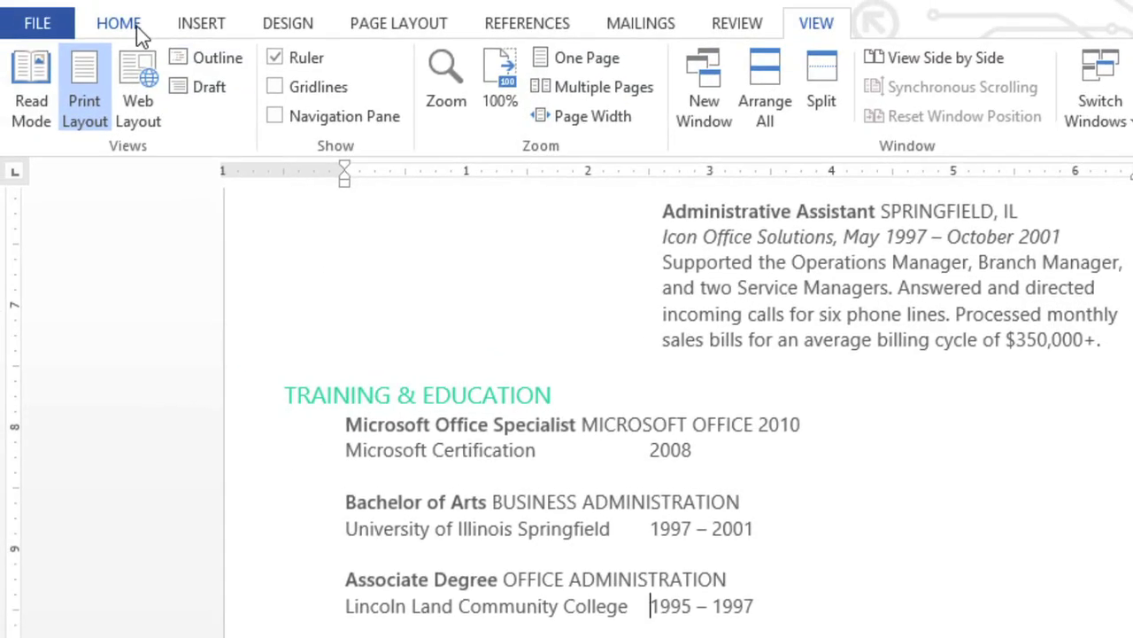
{"action": "left_click", "coordinate": [137, 26]}
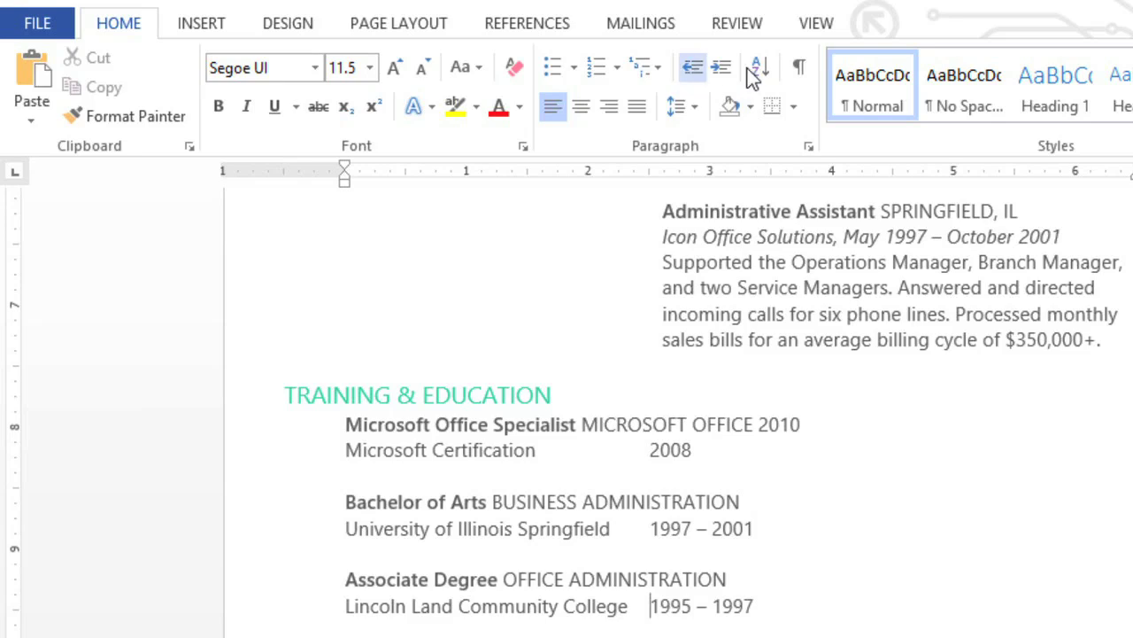
Step: With formatting marks shown, delete the tabs before 2008, 1997 – 2001 and 1995 – 1997
{"action": "left_click", "coordinate": [797, 71]}
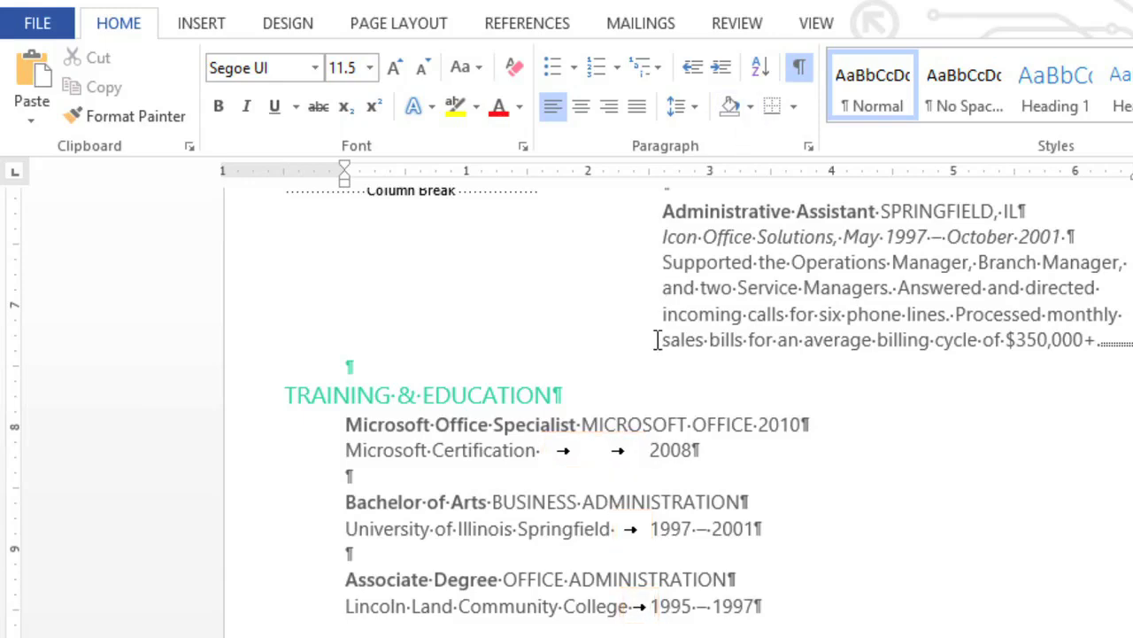
{"action": "left_click", "coordinate": [649, 450]}
{"action": "key", "text": "BackSpace"}
{"action": "key", "text": "BackSpace"}
{"action": "left_click", "coordinate": [650, 529]}
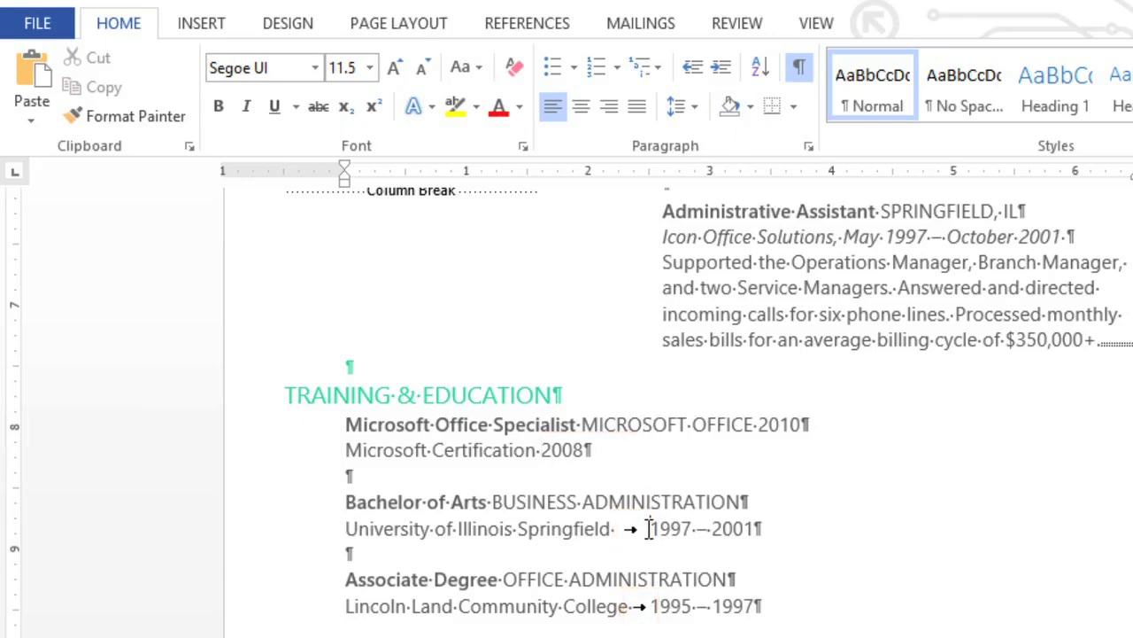
{"action": "key", "text": "BackSpace"}
{"action": "left_click", "coordinate": [650, 606]}
{"action": "key", "text": "BackSpace"}
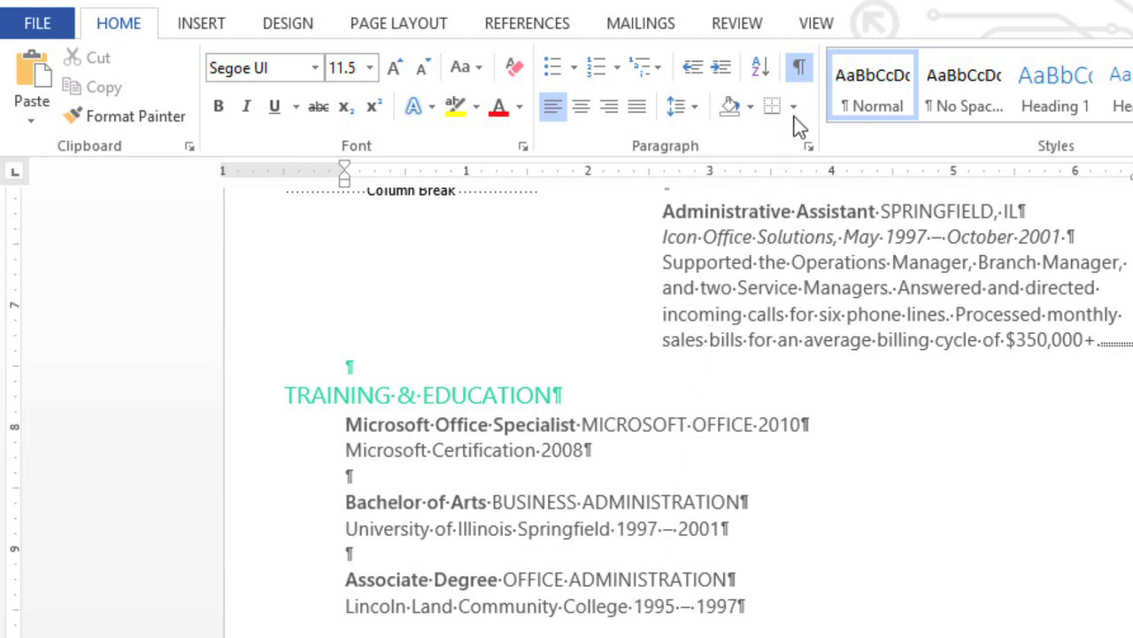
{"action": "left_click", "coordinate": [798, 71]}
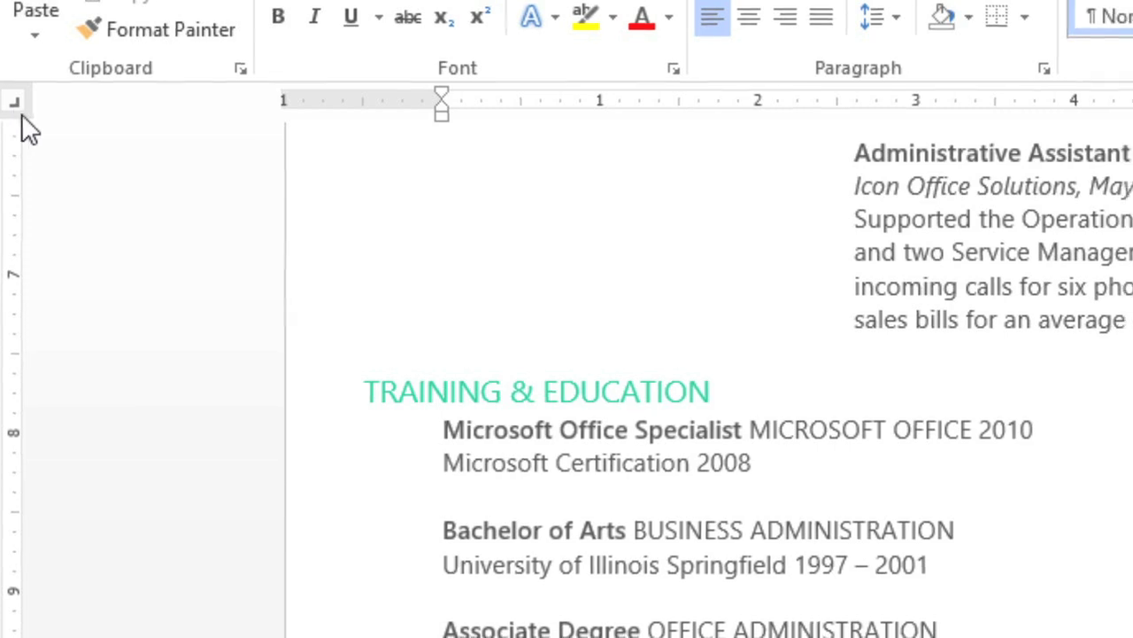
Step: Add a right tab stop at about 5 inches for the education block, removing the extra stop
{"action": "left_click_drag", "start_coordinate": [181, 352], "coordinate": [654, 554]}
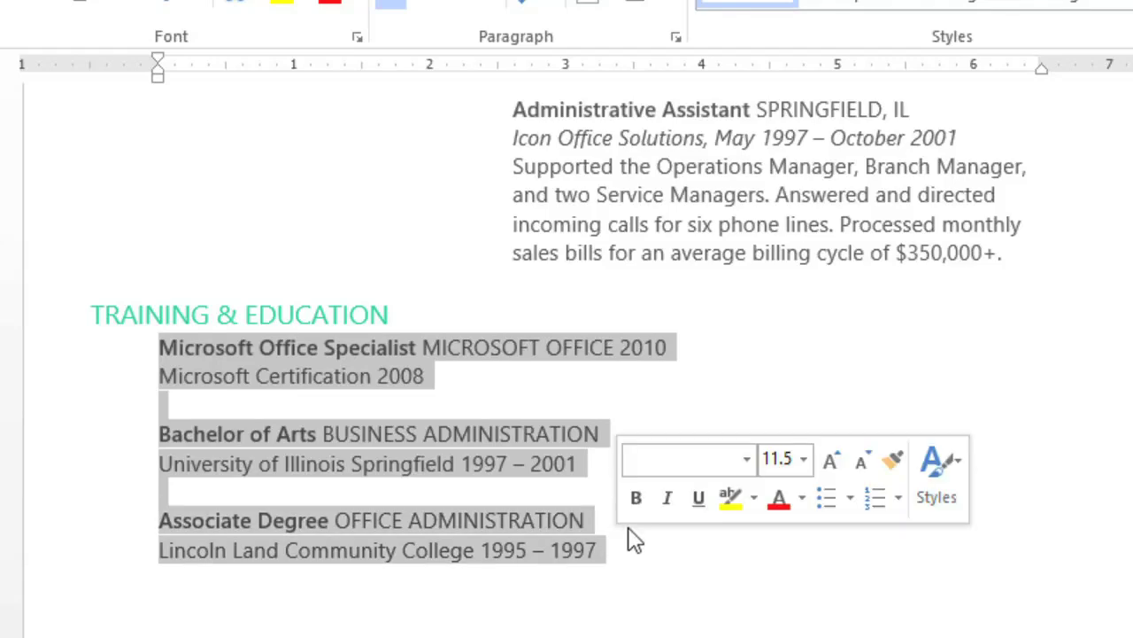
{"action": "left_click", "coordinate": [830, 67]}
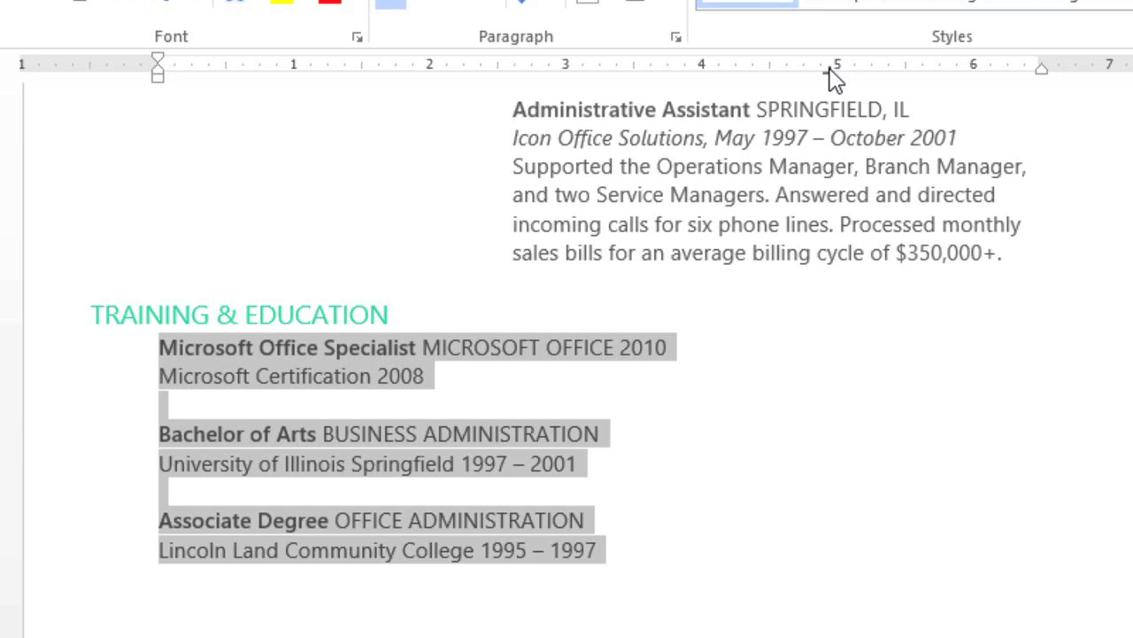
{"action": "left_click", "coordinate": [874, 71]}
{"action": "mouse_move", "coordinate": [873, 71]}
{"action": "left_mouse_down"}
{"action": "mouse_move", "coordinate": [876, 97]}
{"action": "mouse_move", "coordinate": [874, 86]}
{"action": "left_mouse_up"}
Step: Tab 2008, 1997 – 2001 and 1995 – 1997 to the new stop, then reselect the block
{"action": "left_click", "coordinate": [377, 372]}
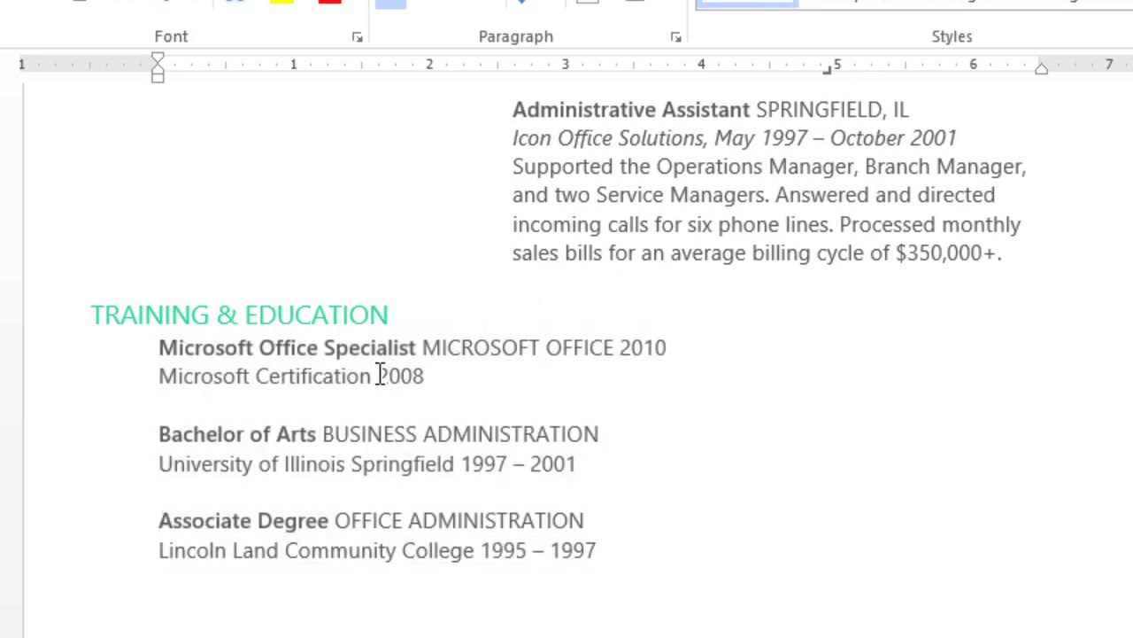
{"action": "key", "text": "Tab"}
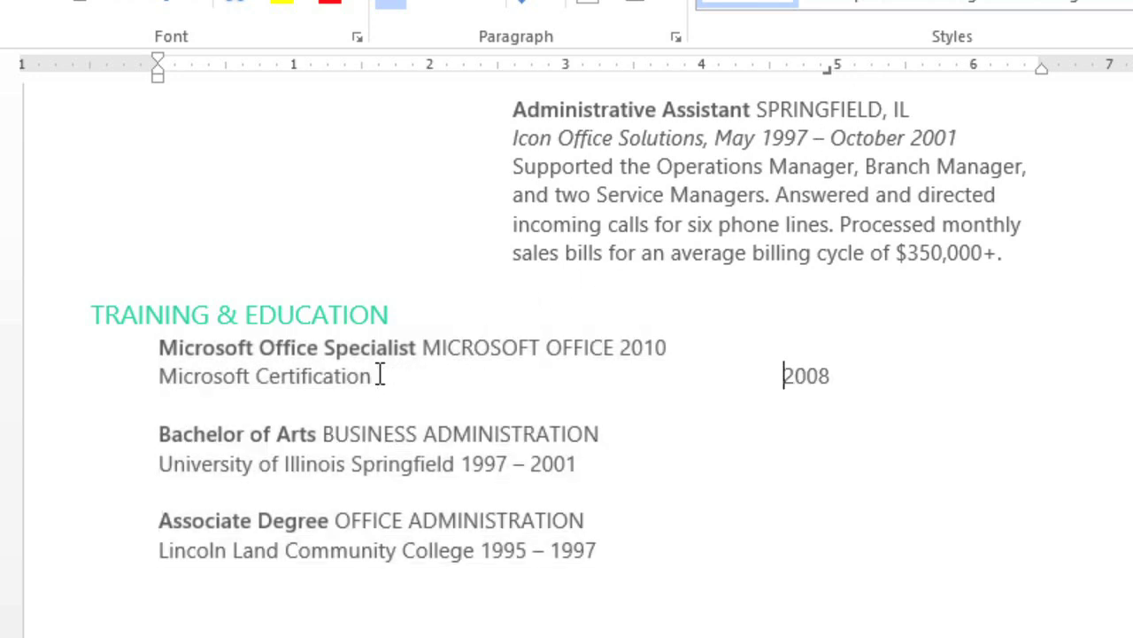
{"action": "left_click", "coordinate": [460, 464]}
{"action": "key", "text": "Tab"}
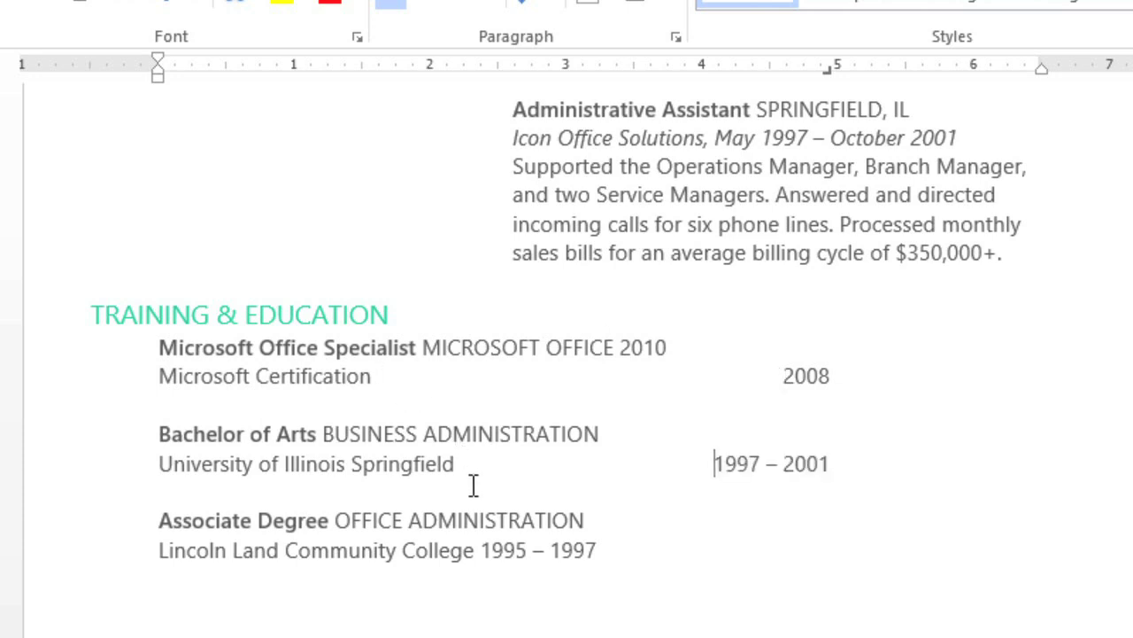
{"action": "left_click", "coordinate": [480, 550]}
{"action": "key", "text": "Tab"}
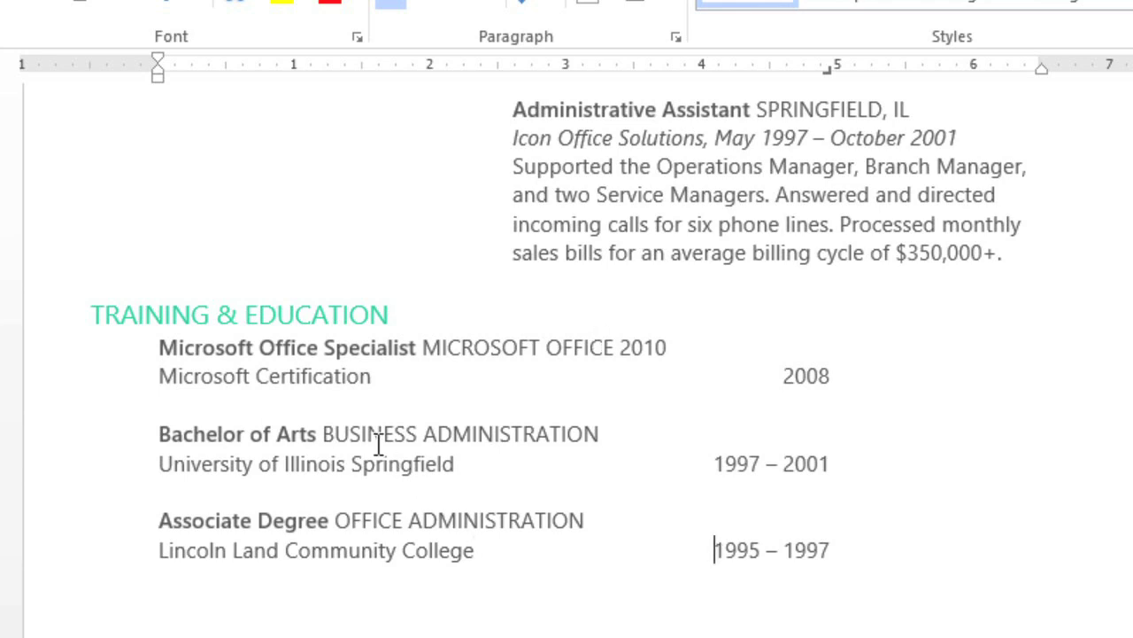
{"action": "left_click_drag", "start_coordinate": [735, 462], "coordinate": [886, 540]}
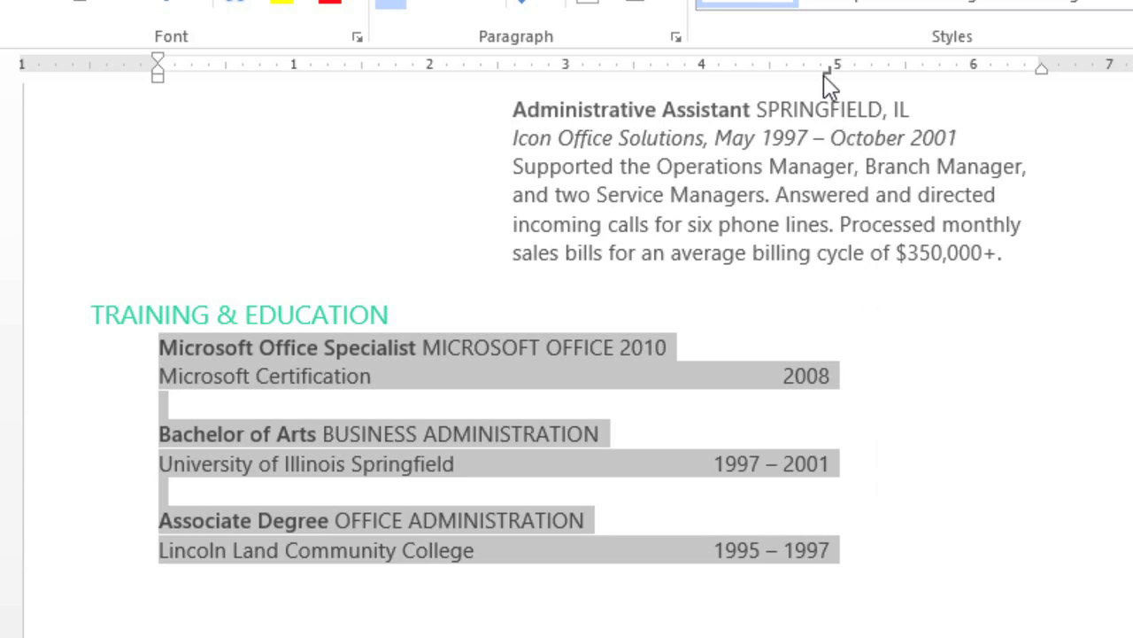
Step: Drag the education tab stop to about 6.2 inches so the dates sit near the right margin
{"action": "left_click_drag", "start_coordinate": [827, 71], "coordinate": [560, 71]}
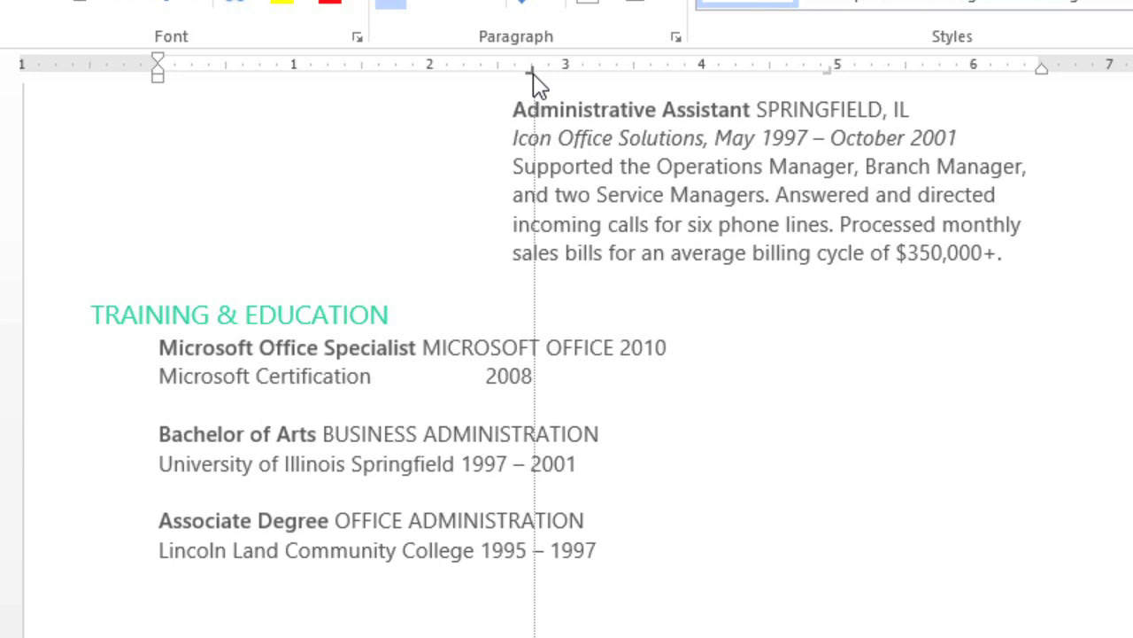
{"action": "left_click_drag", "start_coordinate": [552, 71], "coordinate": [1020, 77]}
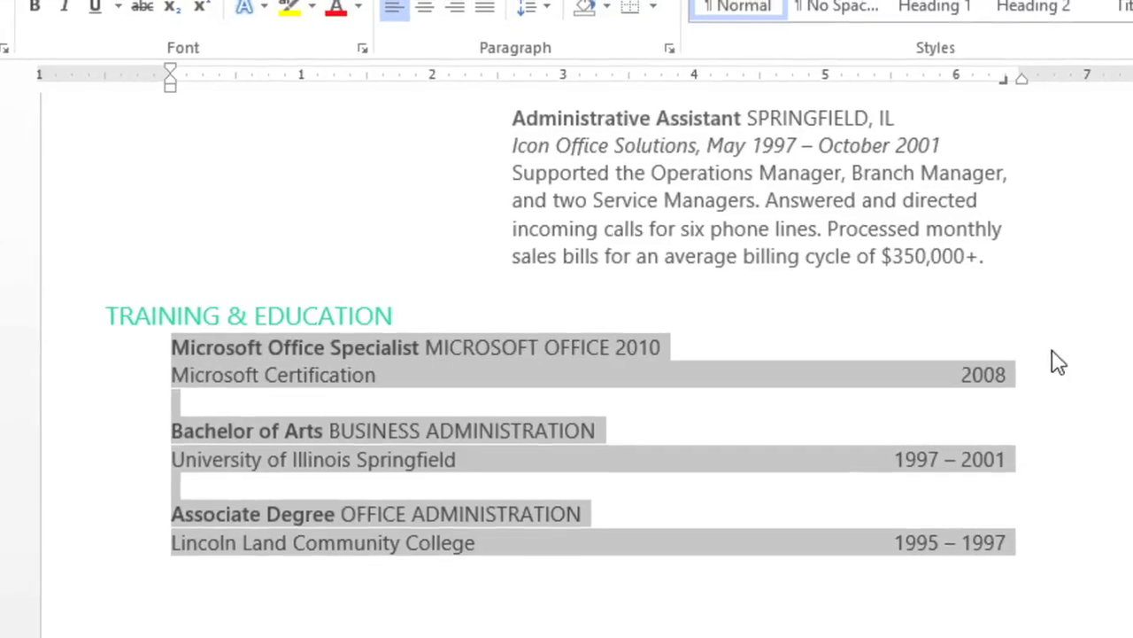
{"action": "left_click", "coordinate": [1058, 361]}
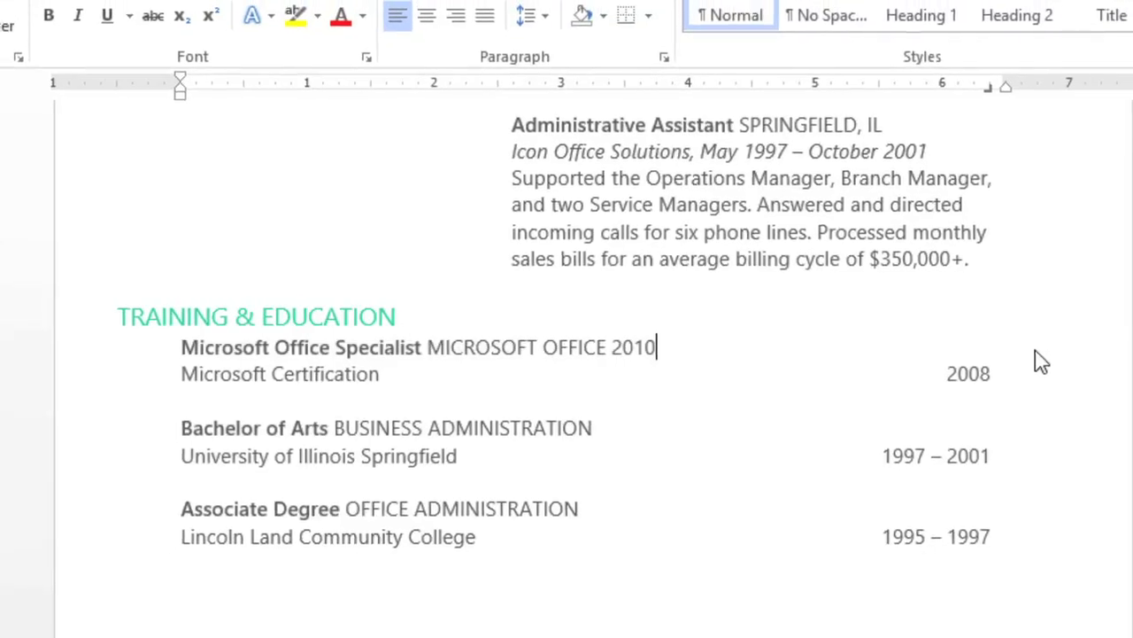